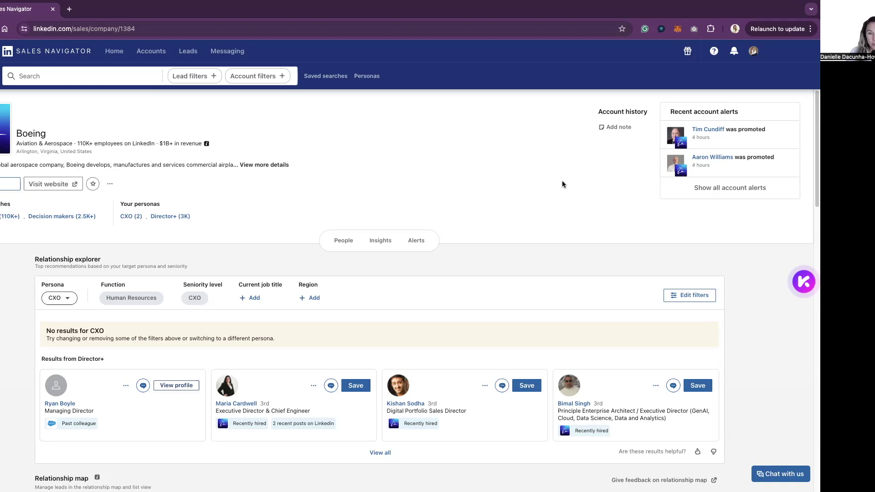
scroll(759, 369, "down", 2)
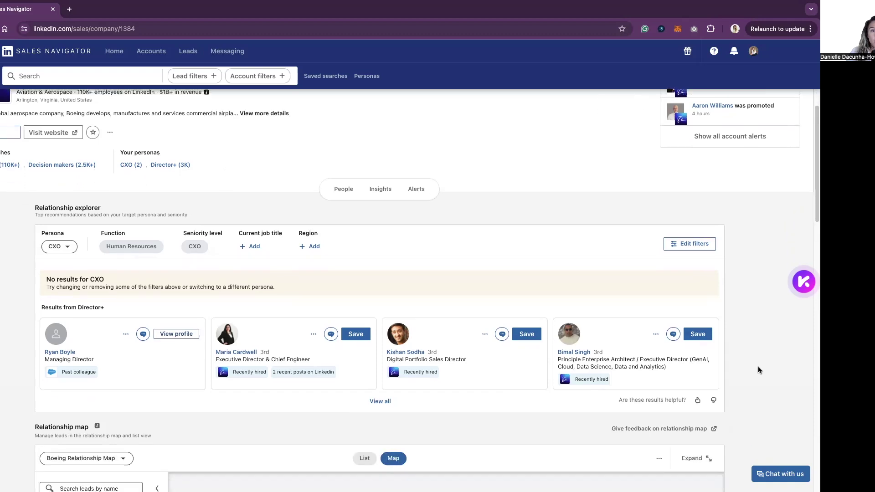
scroll(759, 369, "down", 2)
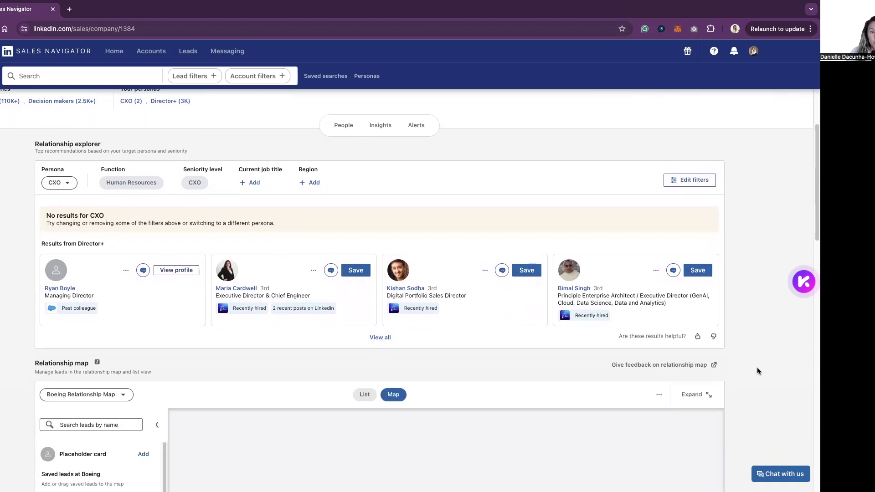
scroll(757, 370, "down", 1)
scroll(756, 369, "down", 4)
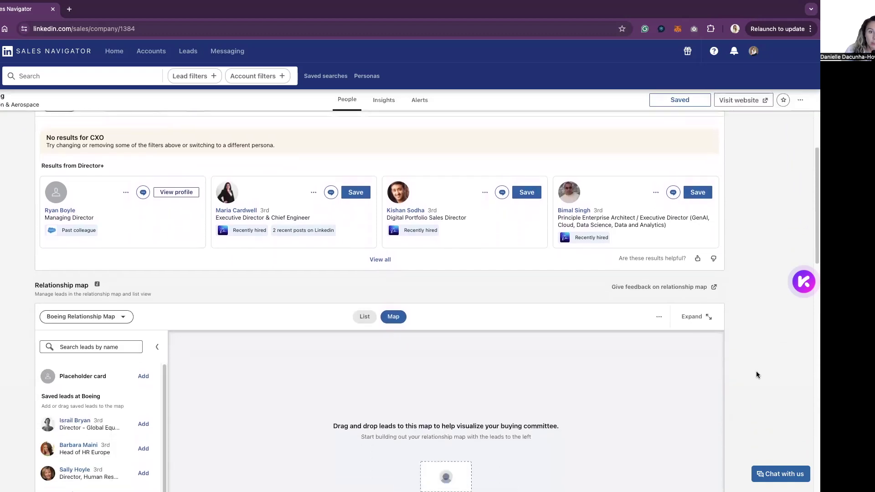
scroll(756, 373, "down", 4)
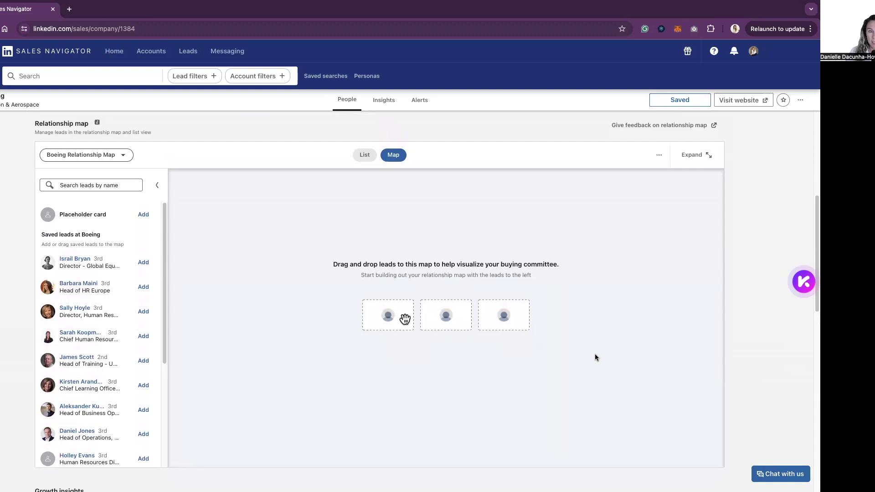
scroll(125, 292, "down", 1)
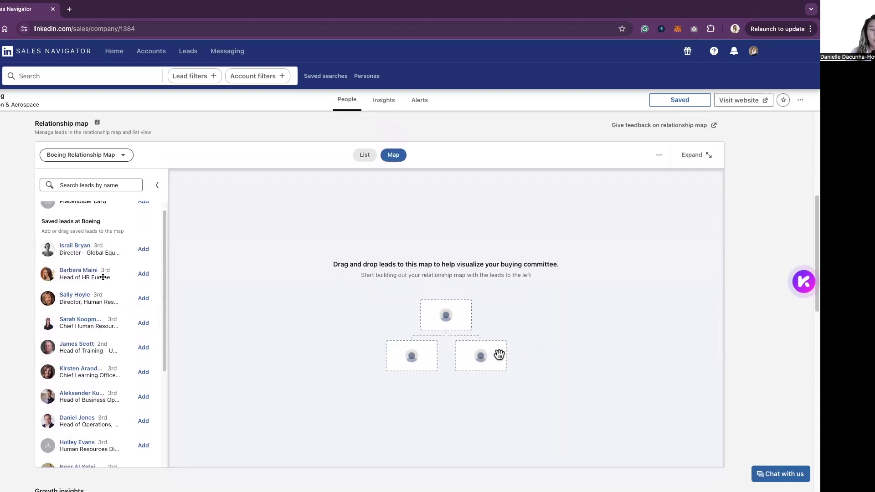
scroll(114, 418, "down", 1)
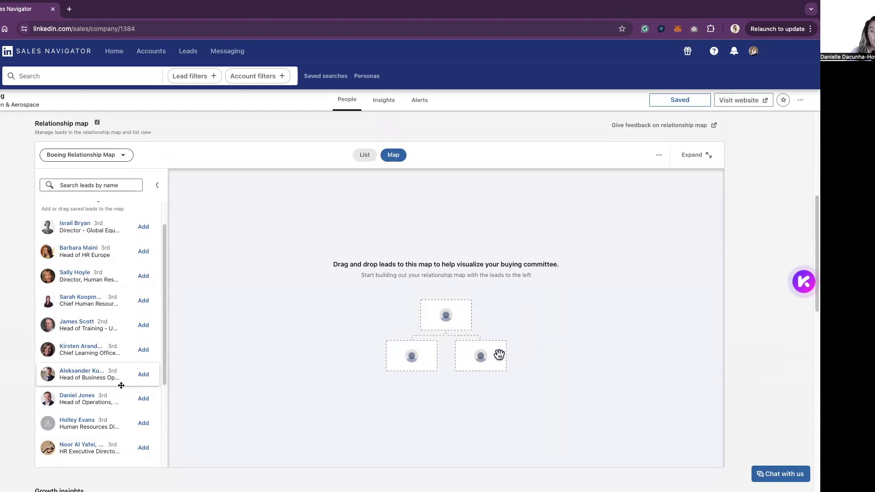
scroll(291, 326, "up", 1)
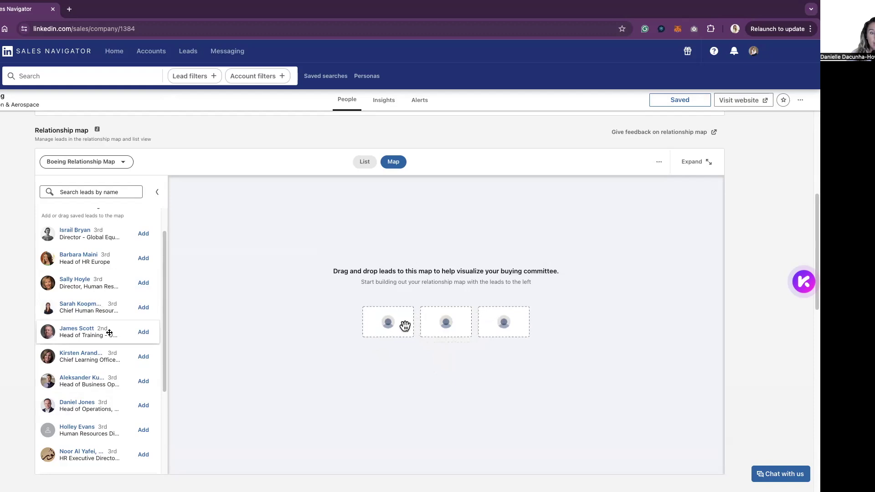
scroll(91, 346, "down", 1)
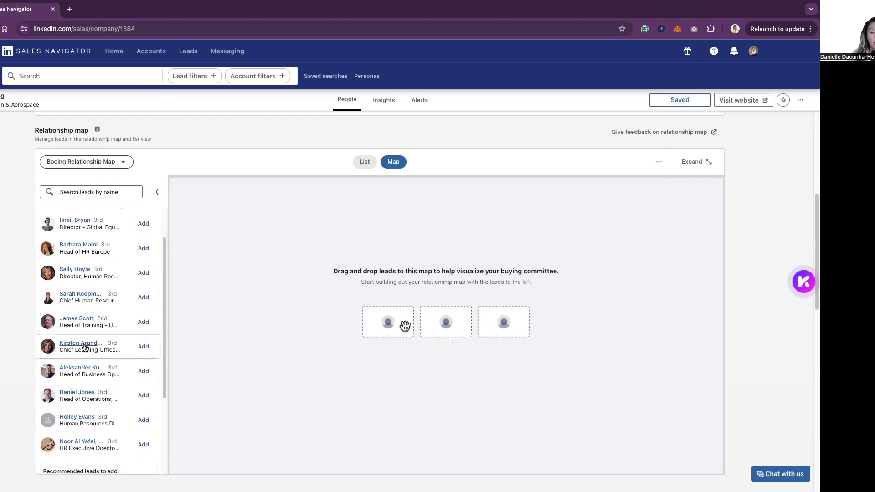
Step: Place the Chief Learning Officer on the map with the Head of Training beneath it
left_click_drag(81, 351, 445, 308)
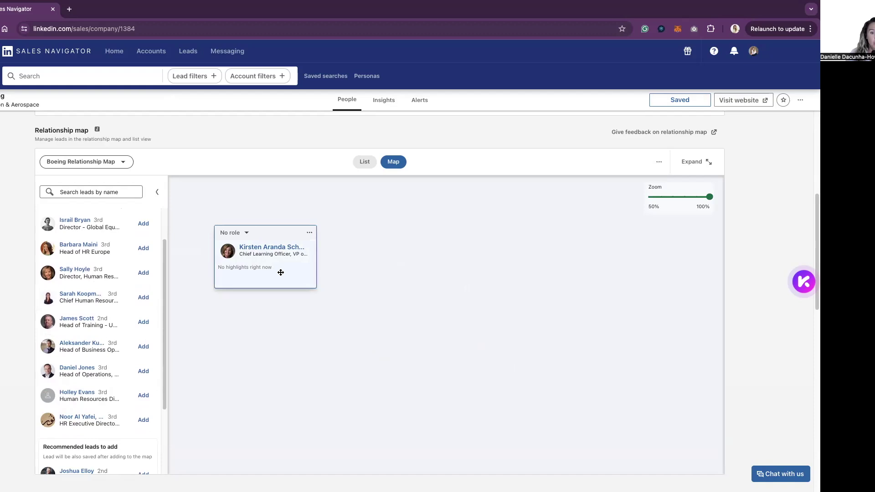
left_click(142, 322)
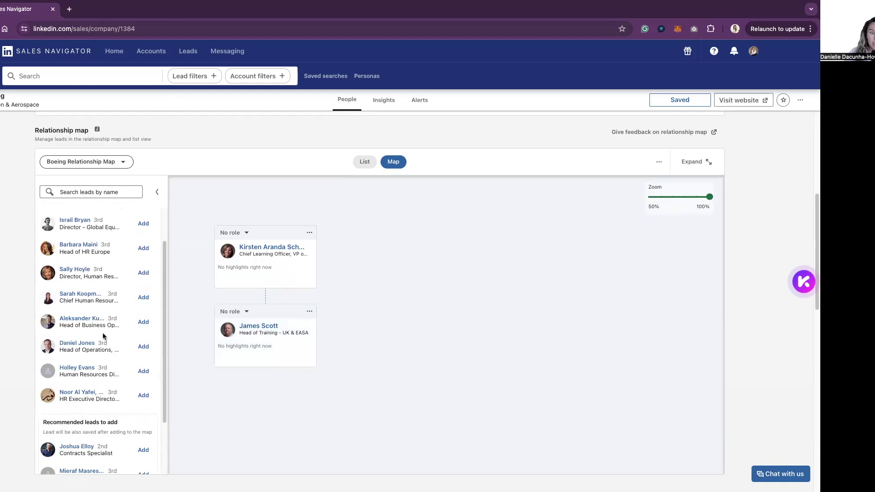
scroll(102, 346, "down", 1)
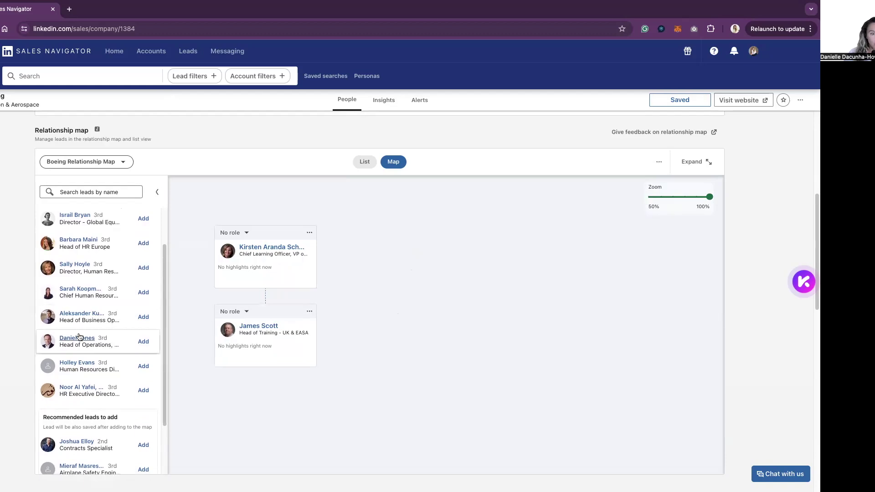
Step: Build a second column: Chief HR Officer, then Head of HR Europe, Director Human Resources and Human Resources Director below
left_click_drag(82, 294, 344, 246)
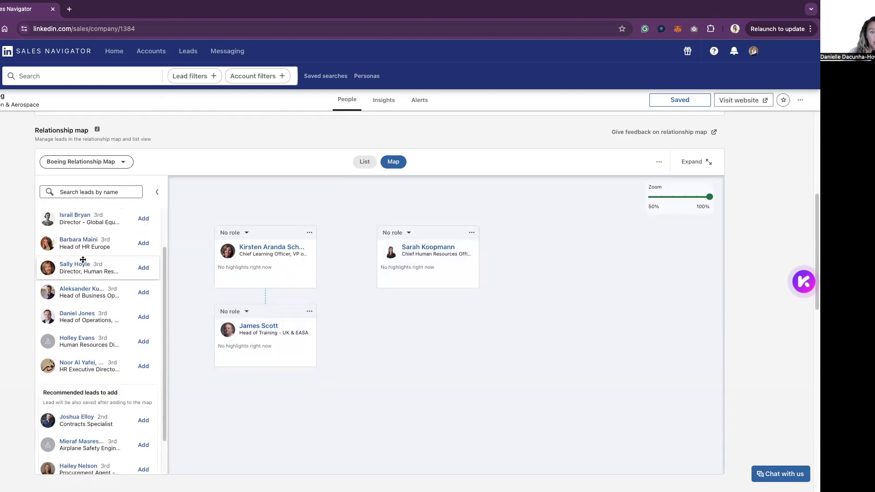
left_click_drag(89, 247, 438, 314)
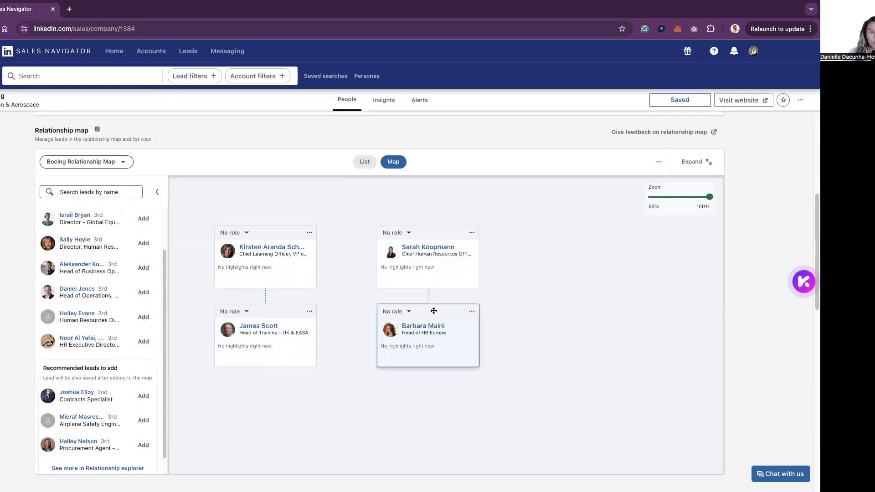
left_click_drag(415, 370, 438, 391)
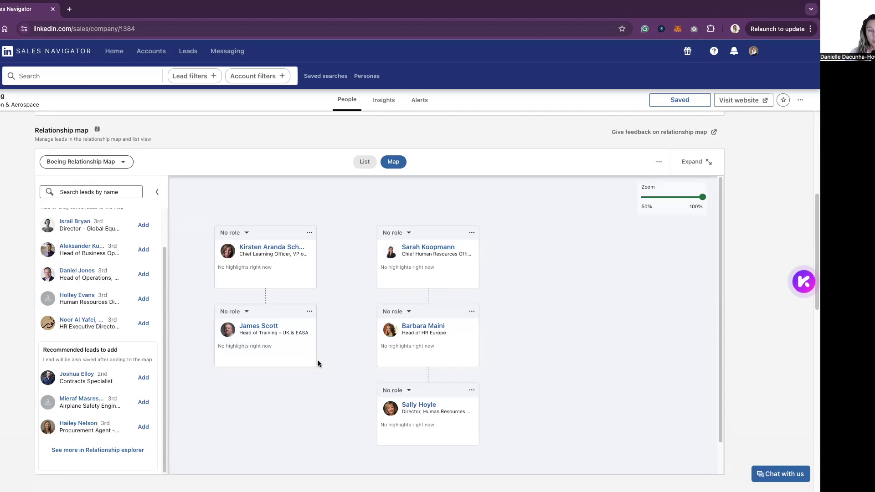
left_click_drag(91, 300, 446, 464)
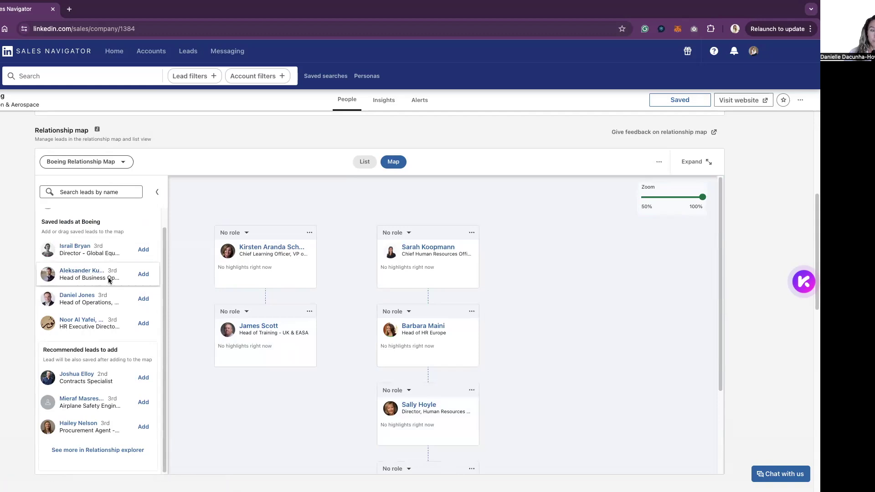
Step: Start a third column with Head of Business Operations and Head of Operations beneath it
left_click_drag(109, 279, 514, 248)
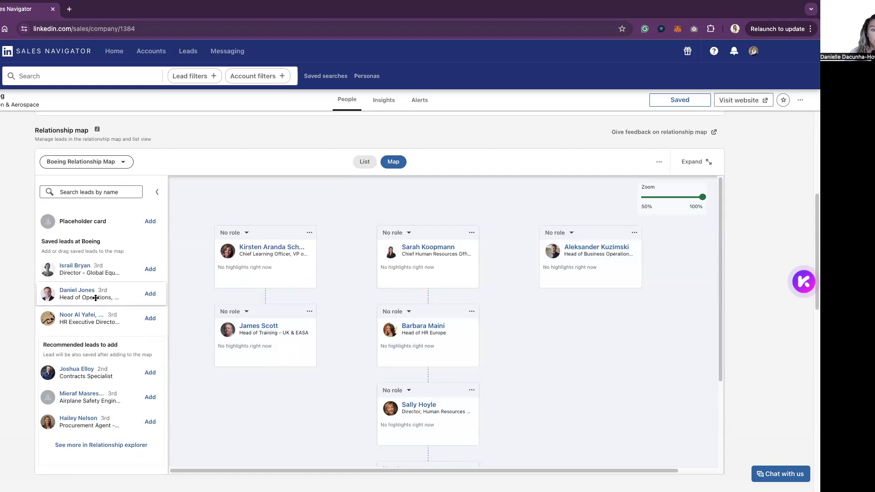
left_click_drag(95, 298, 602, 314)
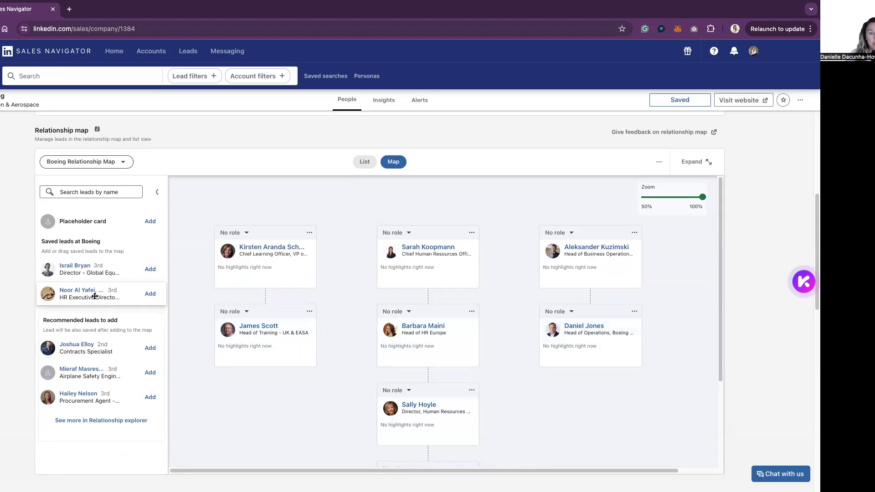
left_click_drag(95, 296, 449, 460)
scroll(453, 322, "up", 3)
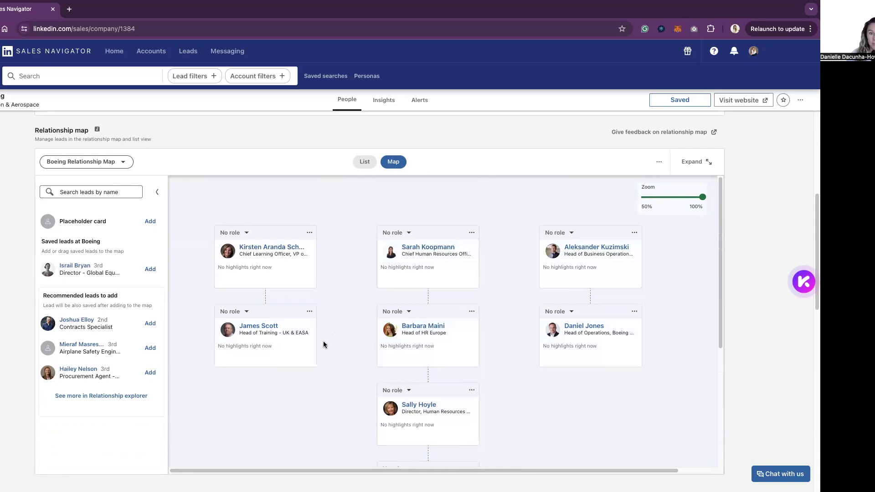
left_click(247, 233)
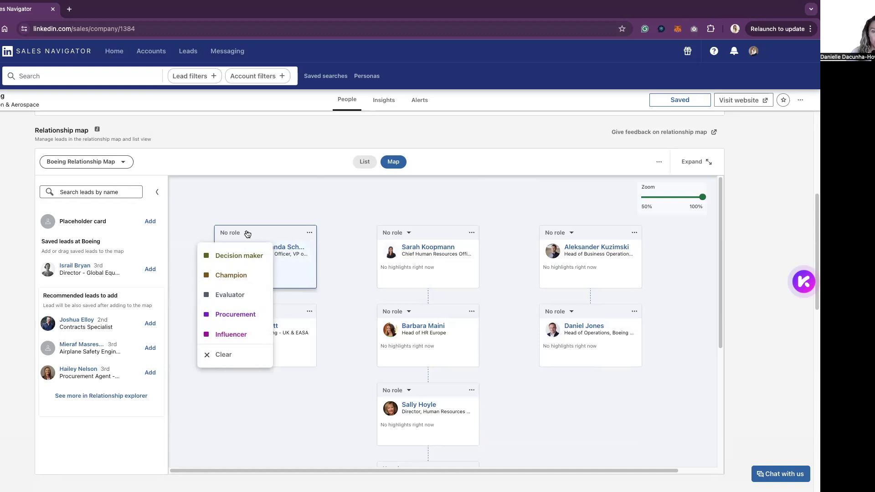
Step: Tag the Chief Learning Officer and Chief HR Officer as Decision makers and Head of HR Europe as Champion
left_click(242, 255)
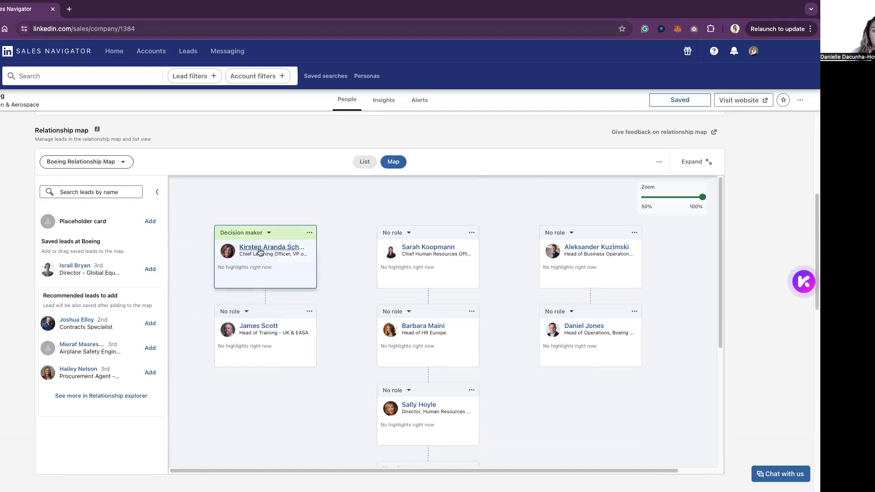
left_click(409, 234)
left_click(409, 256)
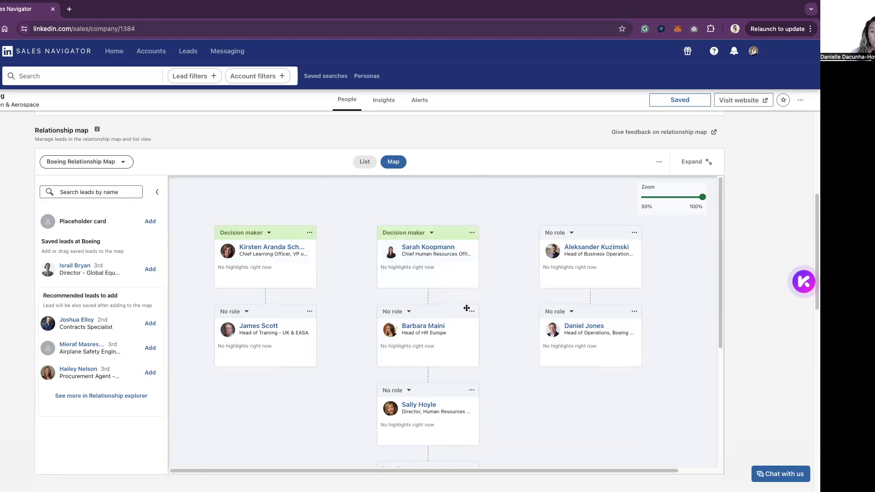
left_click(408, 313)
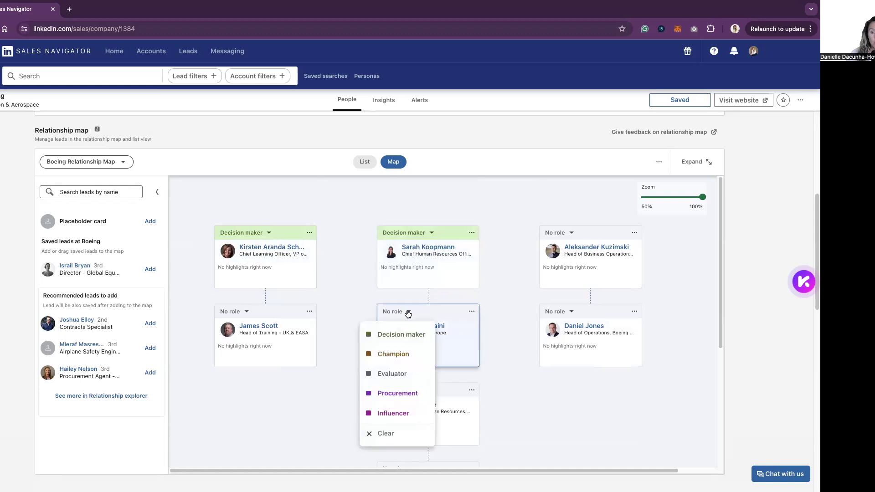
left_click(405, 355)
Step: Tag Director Human Resources, Head of Business Operations, Head of Operations and Head of Training as Evaluators
left_click(397, 393)
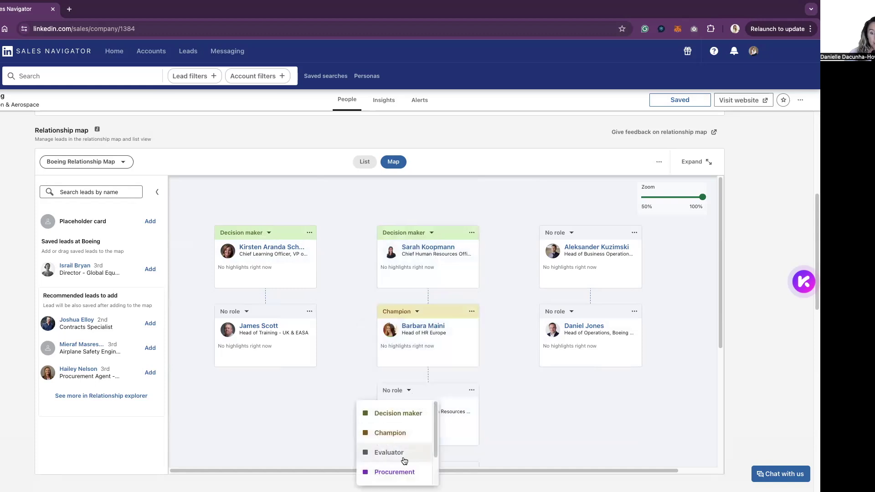
left_click(388, 448)
left_click(570, 235)
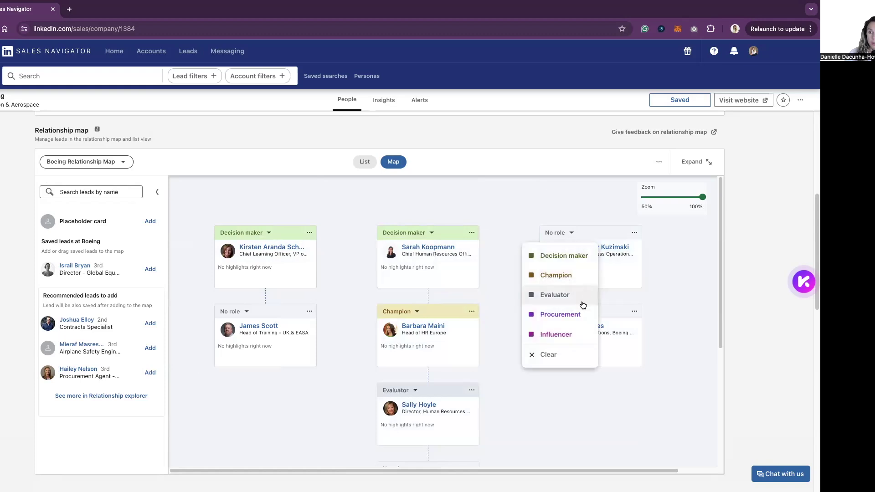
left_click(567, 294)
left_click(573, 313)
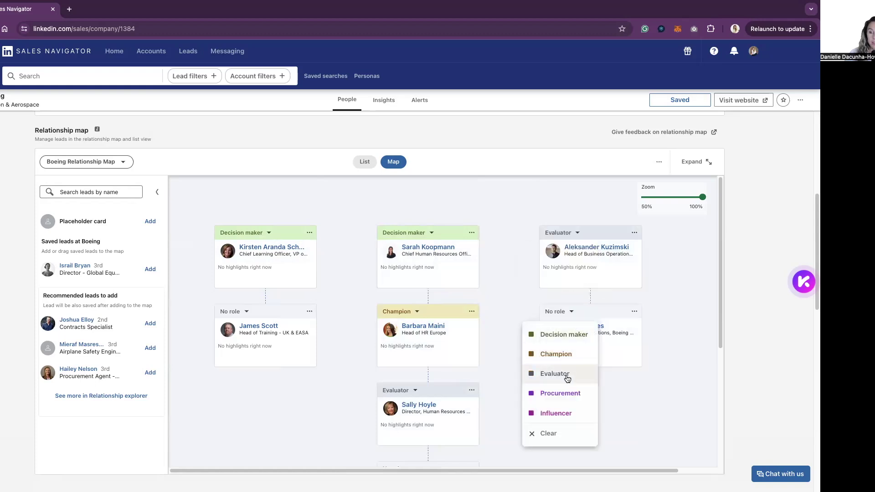
left_click(567, 378)
left_click(243, 315)
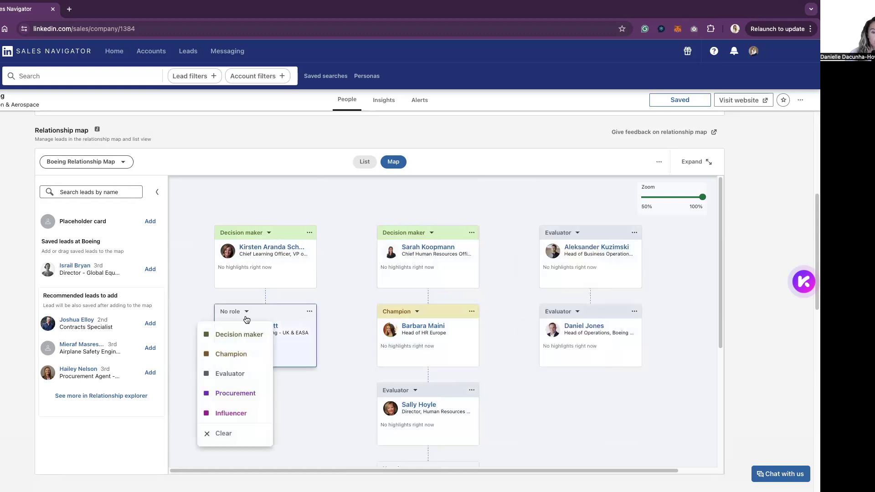
left_click(240, 374)
scroll(593, 384, "down", 2)
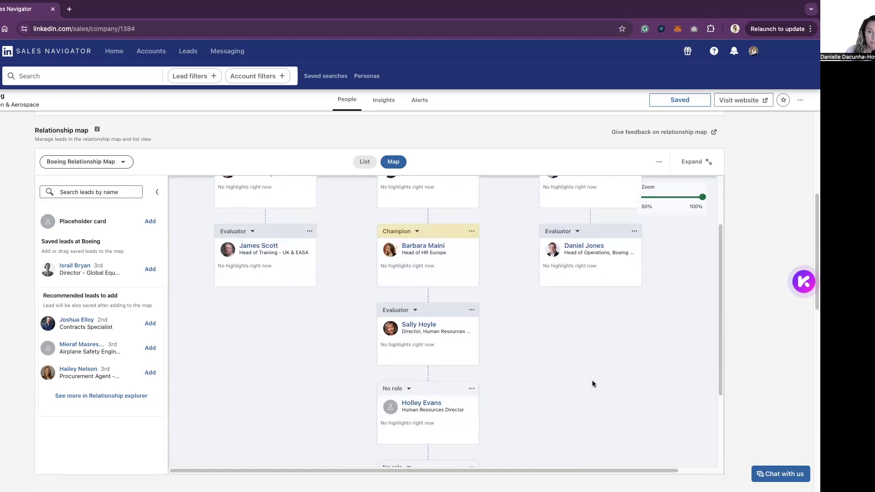
scroll(592, 384, "up", 2)
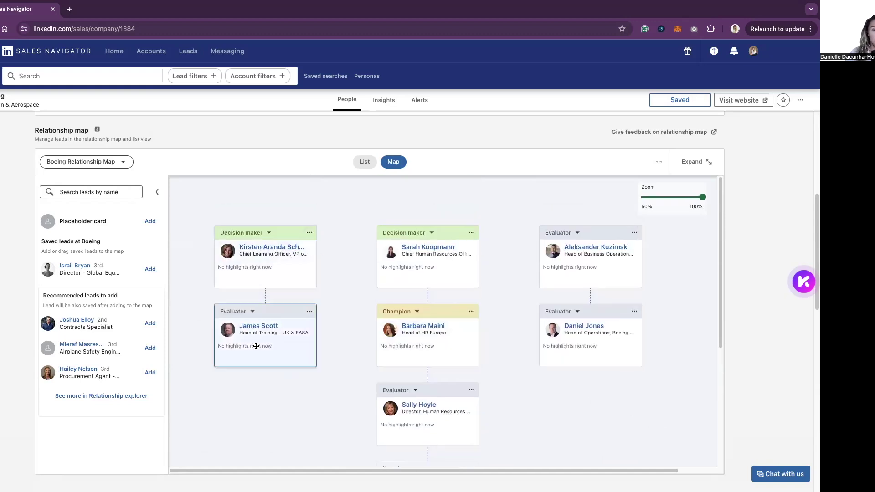
mouse_move(288, 351)
left_mouse_down()
mouse_move(344, 401)
mouse_move(287, 351)
left_mouse_up()
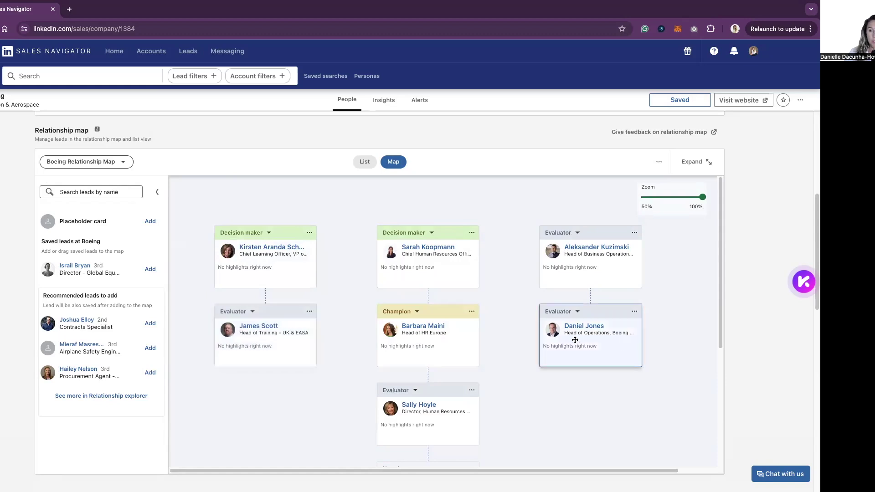
scroll(576, 340, "up", 1)
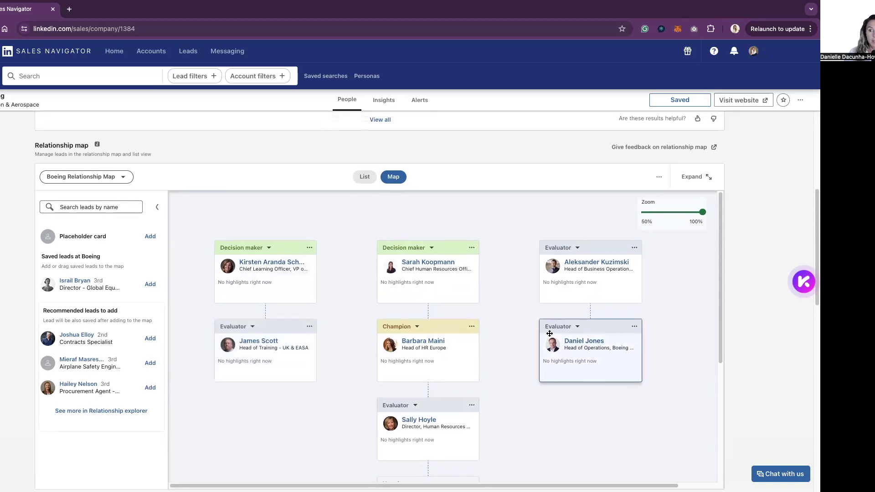
left_click(310, 248)
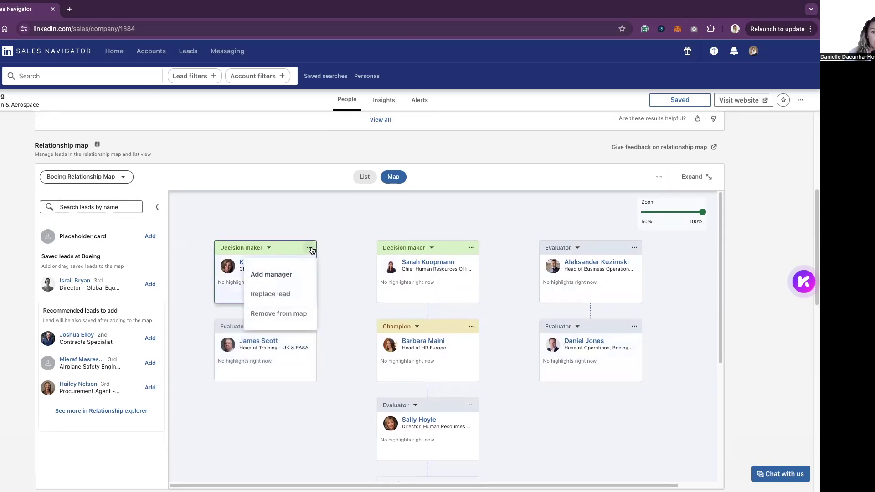
left_click(357, 312)
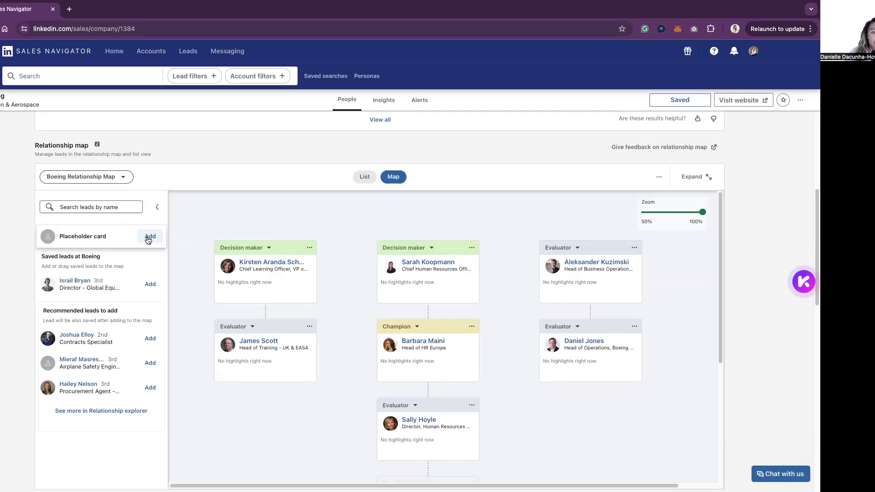
Step: Create a placeholder card with the contact's name and drop it under the Head of Training card
left_click(150, 236)
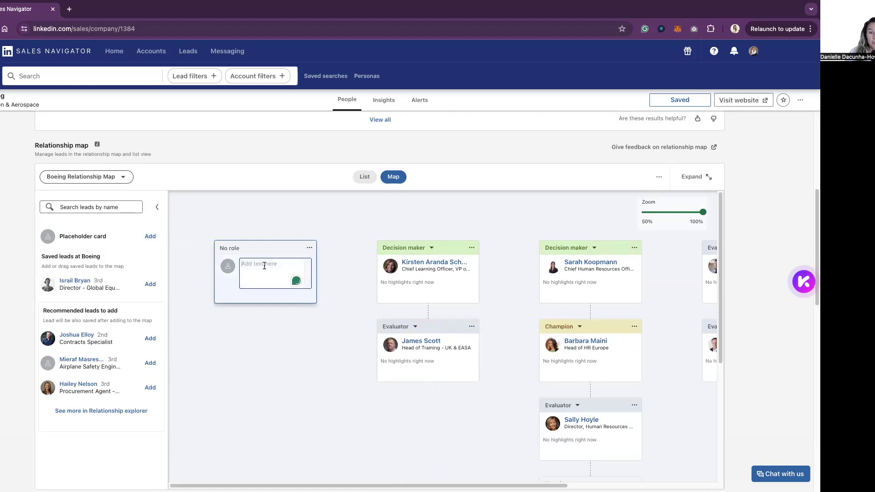
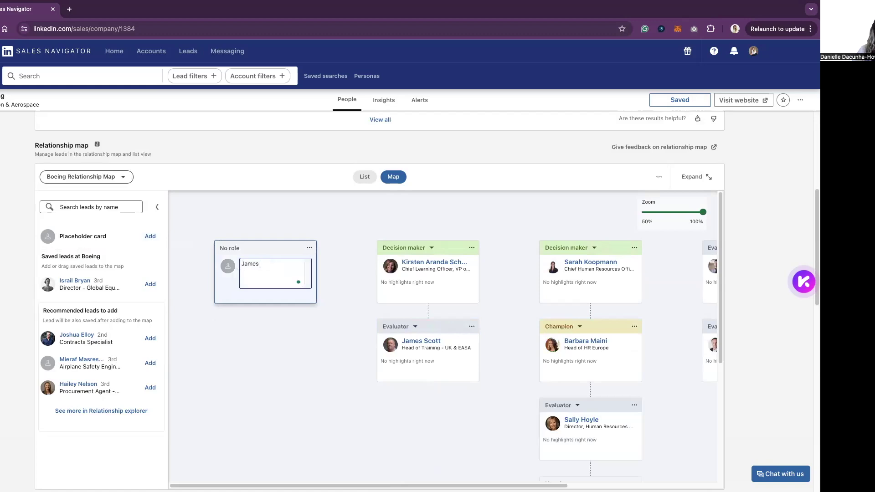
left_click(275, 235)
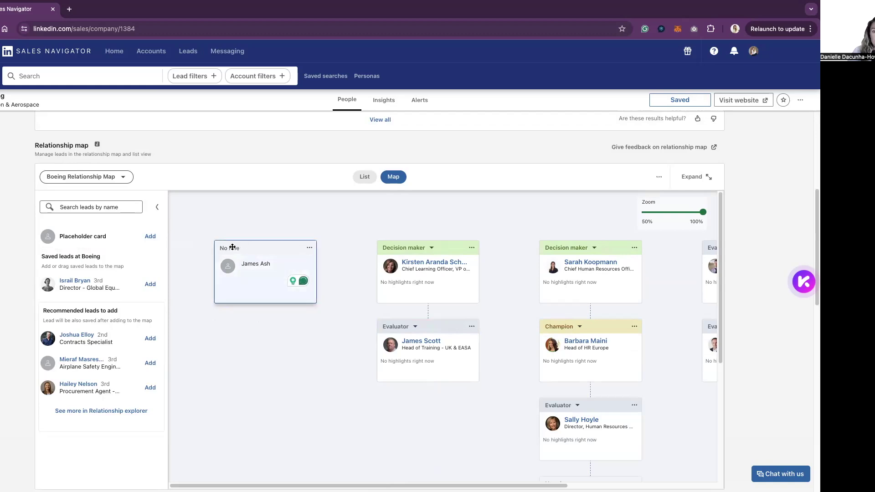
left_click(310, 248)
left_click(332, 311)
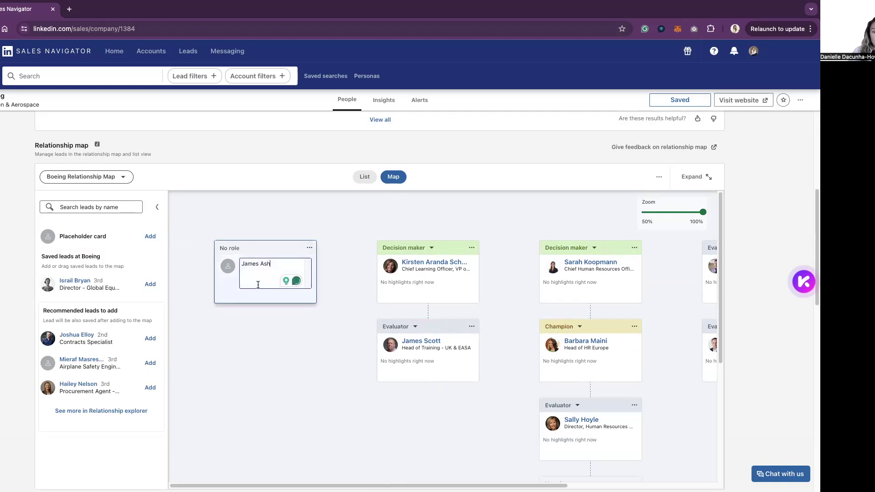
left_click_drag(260, 297, 392, 431)
scroll(361, 371, "down", 4)
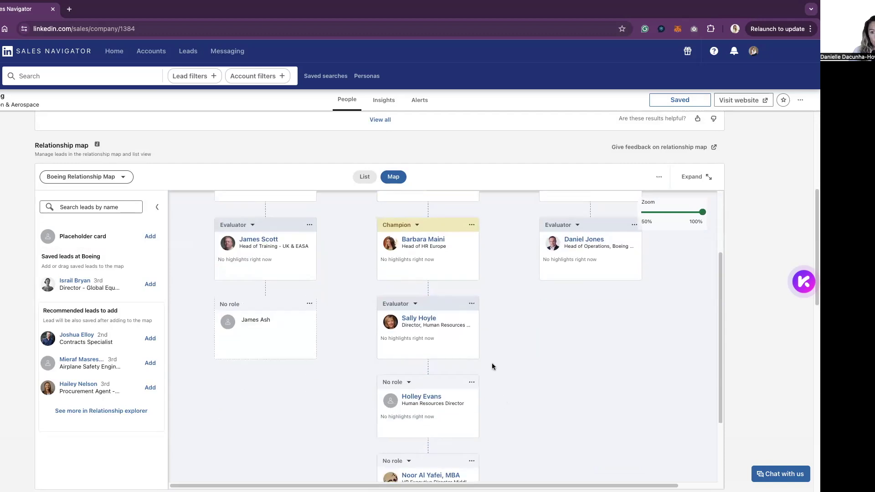
scroll(531, 377, "up", 4)
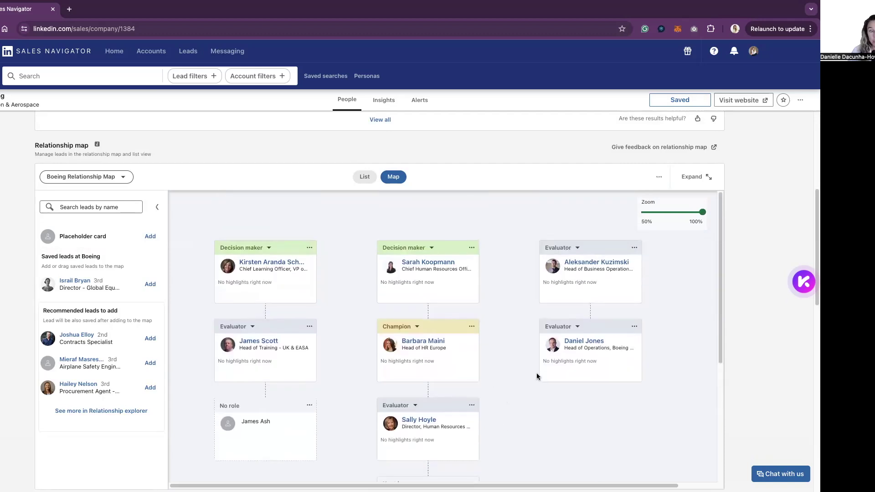
scroll(537, 376, "up", 1)
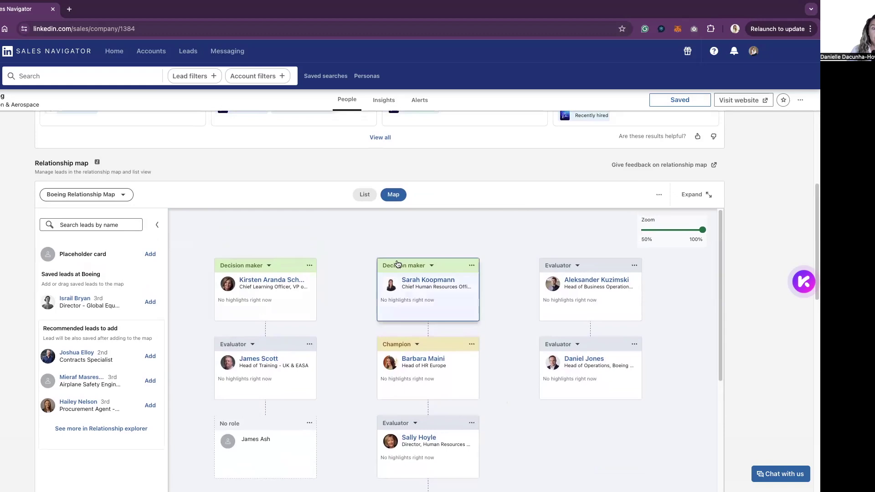
Step: Switch the Boeing relationship map to List view and review each lead's manager, role and highlights
left_click(364, 195)
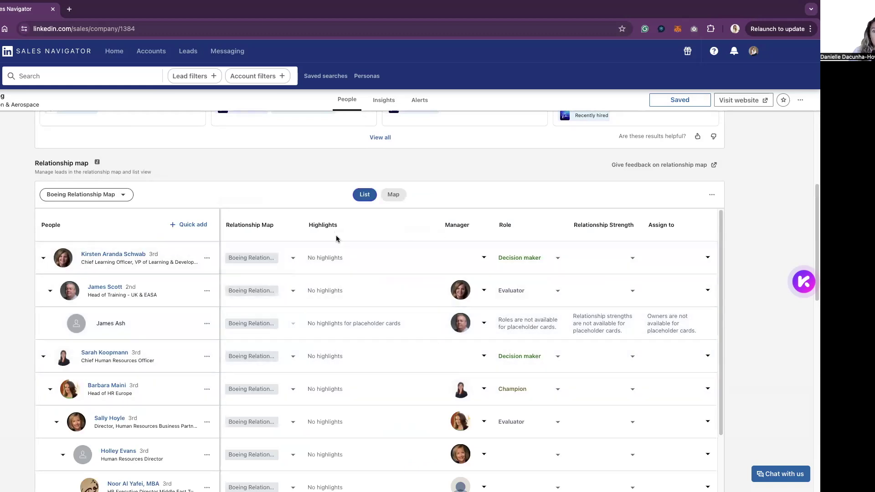
scroll(364, 428, "down", 1)
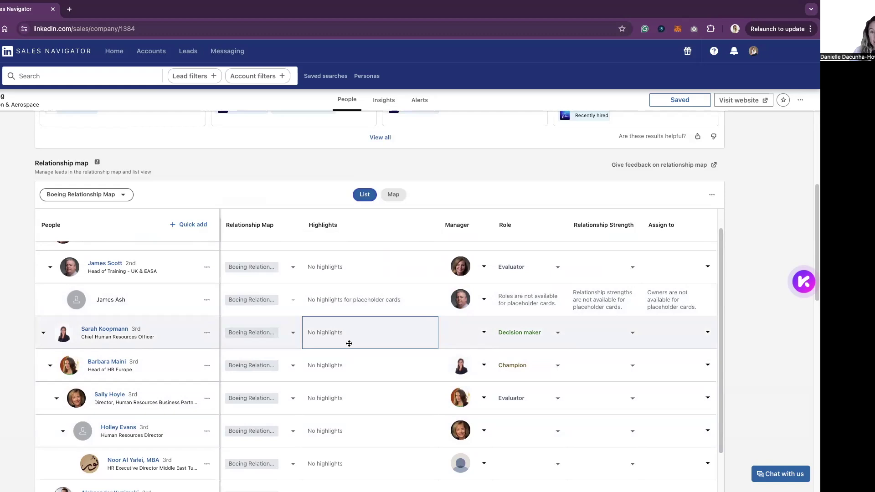
scroll(381, 372, "up", 1)
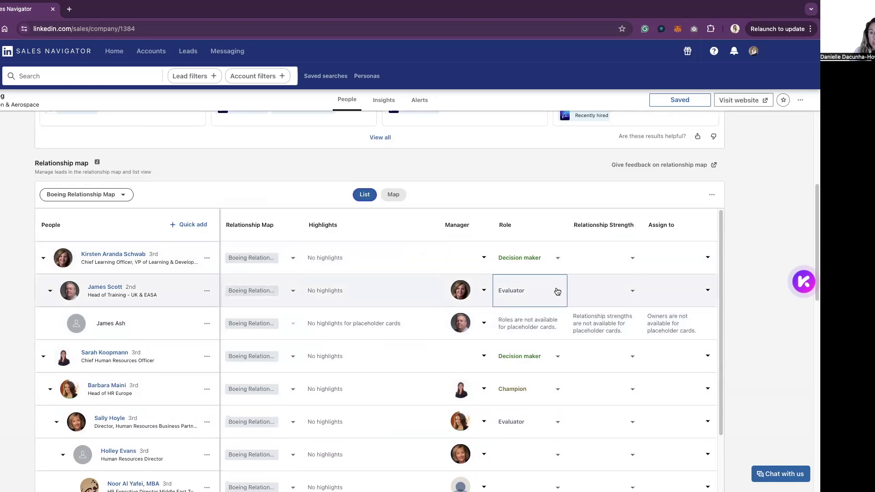
Step: Set Relationship Strength to Strong for the Chief Learning Officer and Weak for the Head of Training
left_click(630, 259)
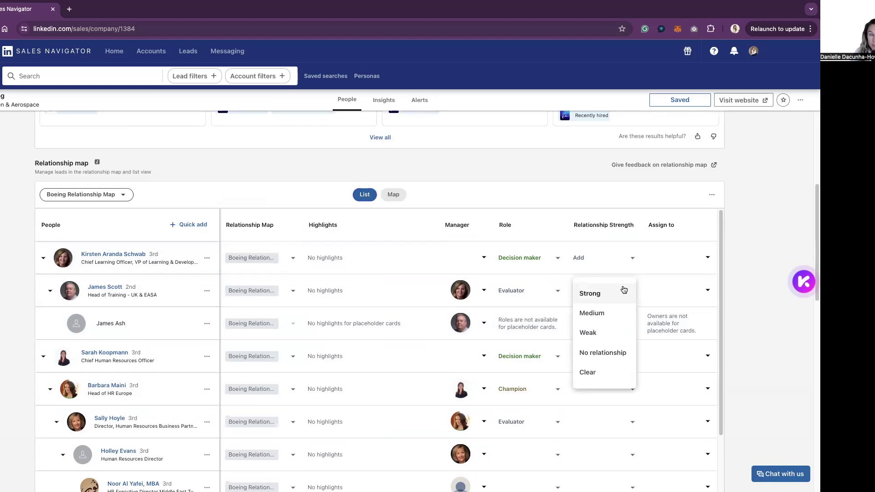
left_click(623, 292)
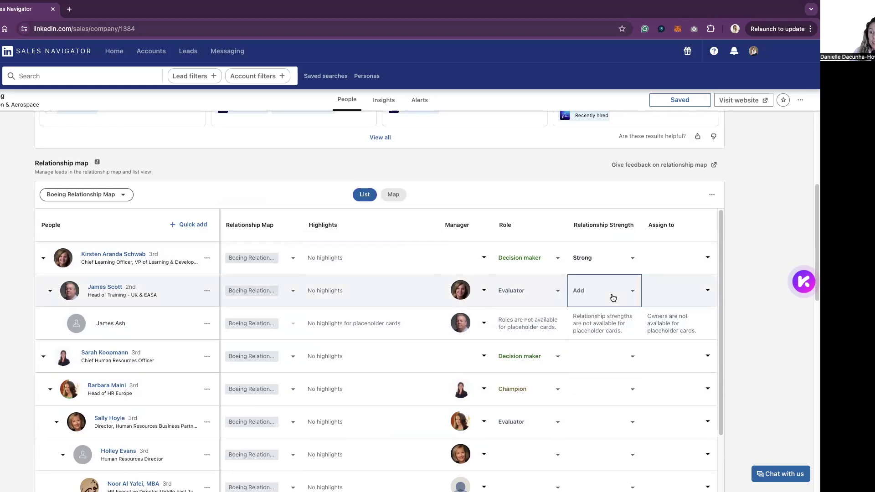
left_click(624, 292)
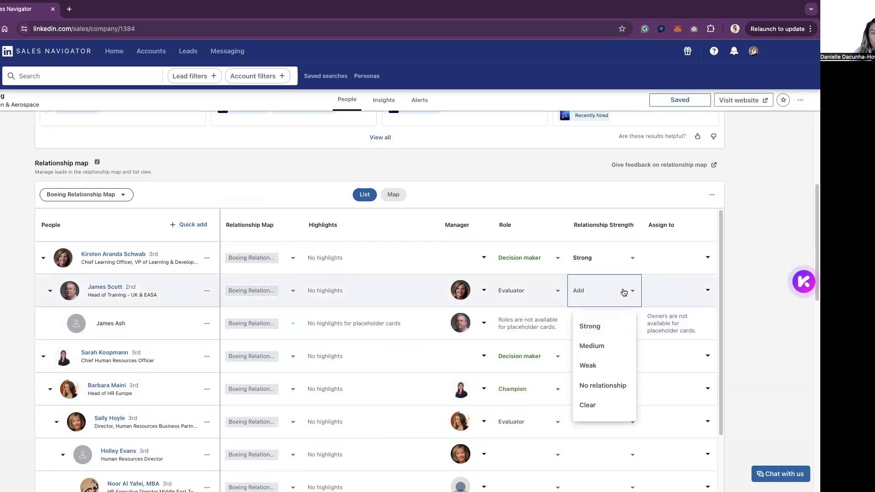
left_click(618, 368)
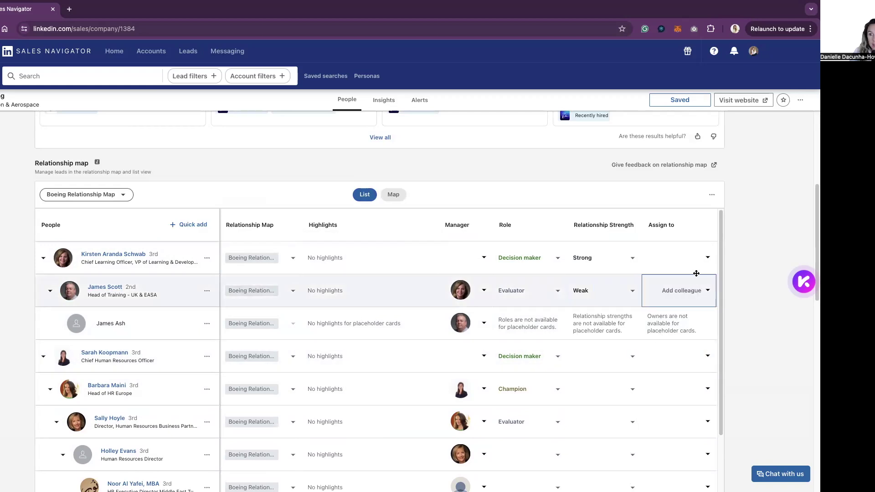
Step: Open the Assign to popup for the first lead, then cancel without assigning anyone
left_click(706, 258)
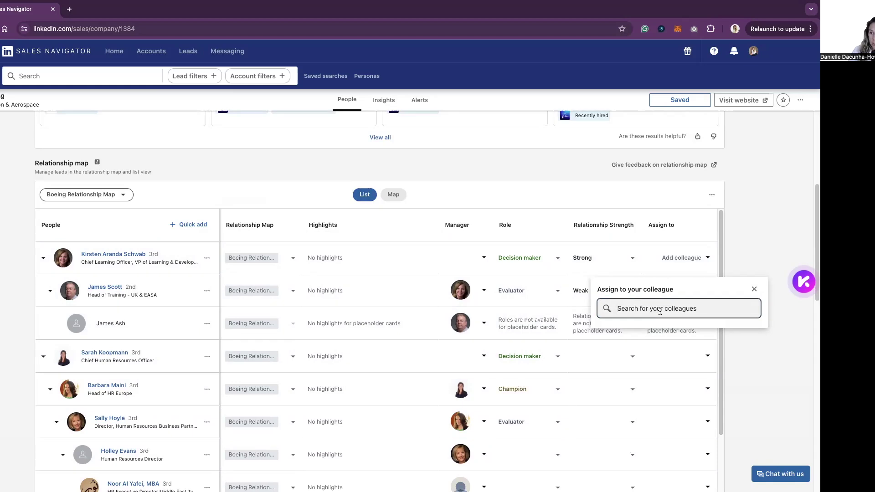
left_click(755, 372)
scroll(692, 371, "down", 2)
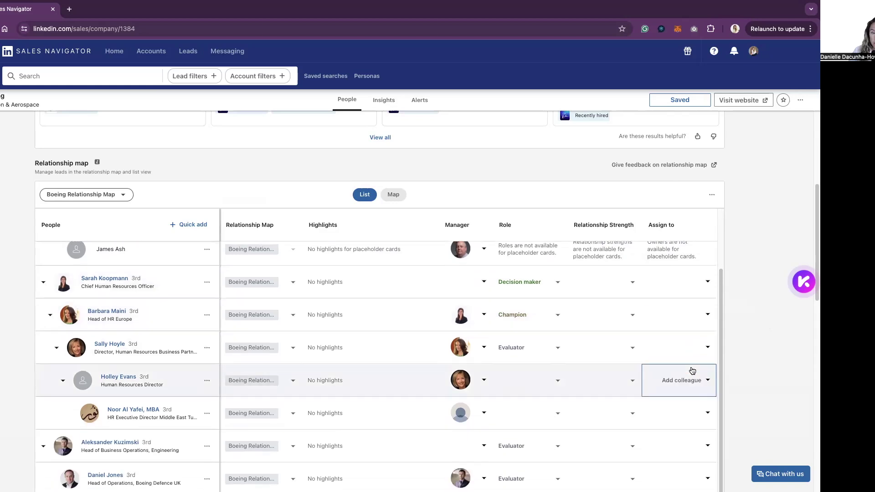
scroll(692, 370, "up", 6)
scroll(691, 371, "down", 6)
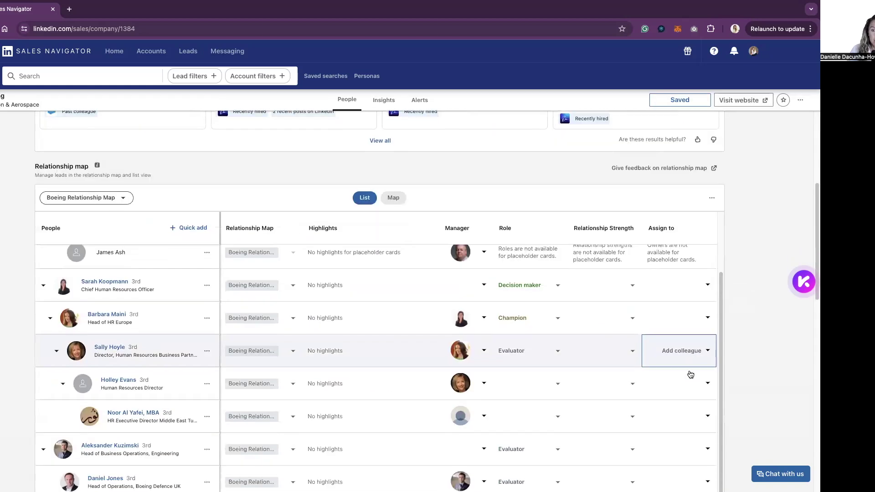
scroll(691, 375, "down", 4)
scroll(524, 350, "up", 2)
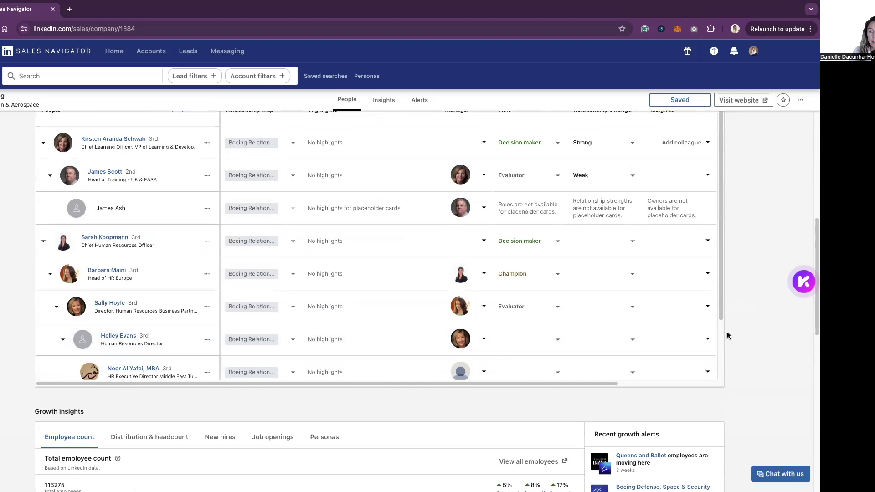
scroll(728, 336, "up", 3)
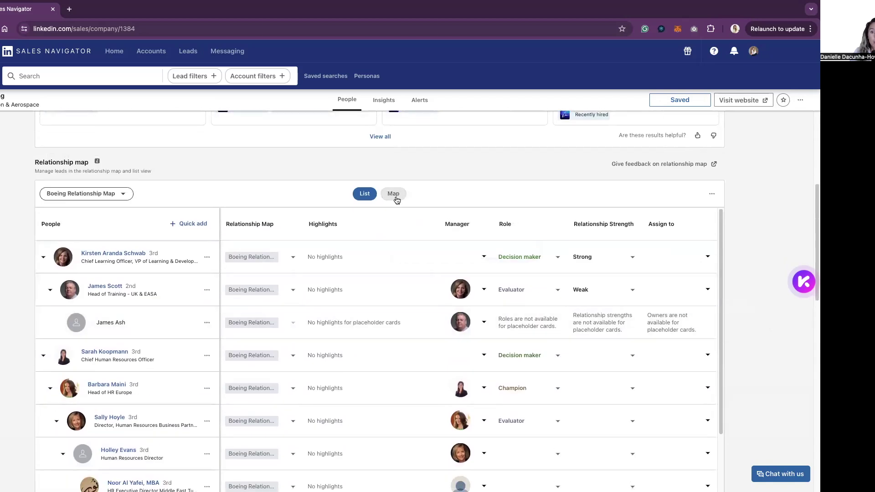
Step: Switch back to Map view and review the role-tagged lead cards and the placeholder card
left_click(395, 197)
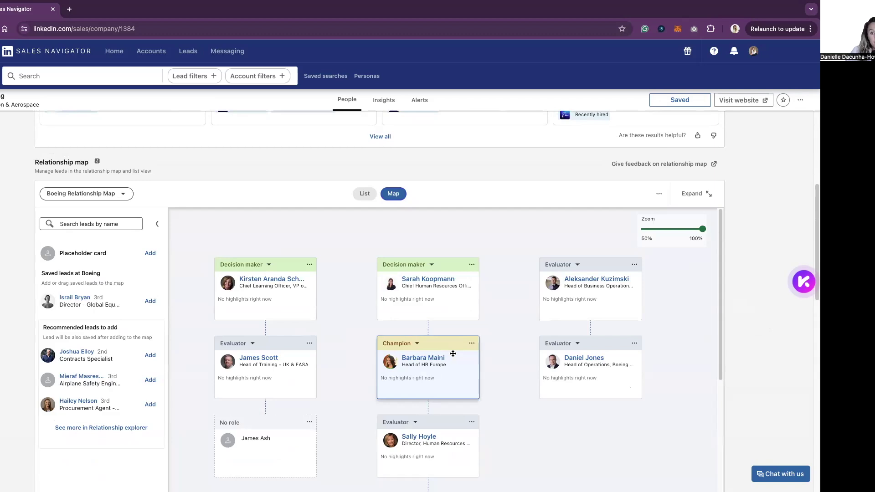
scroll(548, 450, "down", 1)
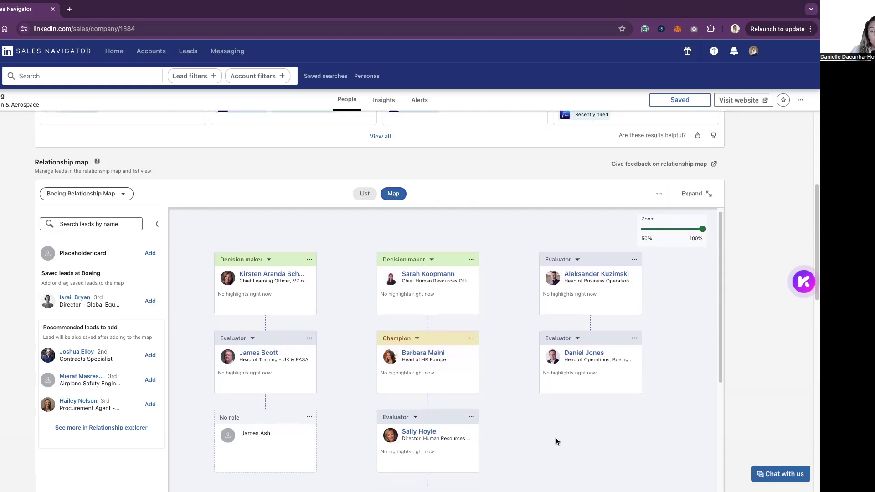
scroll(567, 449, "down", 3)
scroll(567, 453, "down", 1)
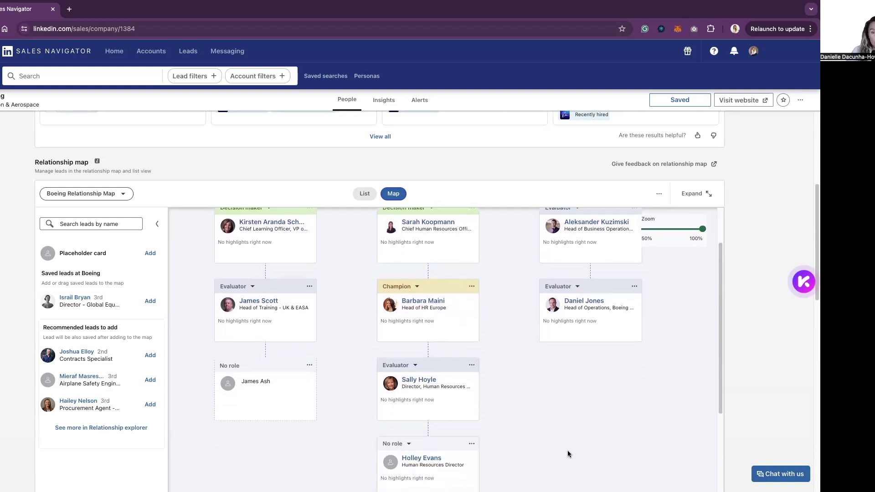
scroll(570, 459, "down", 1)
scroll(570, 458, "up", 1)
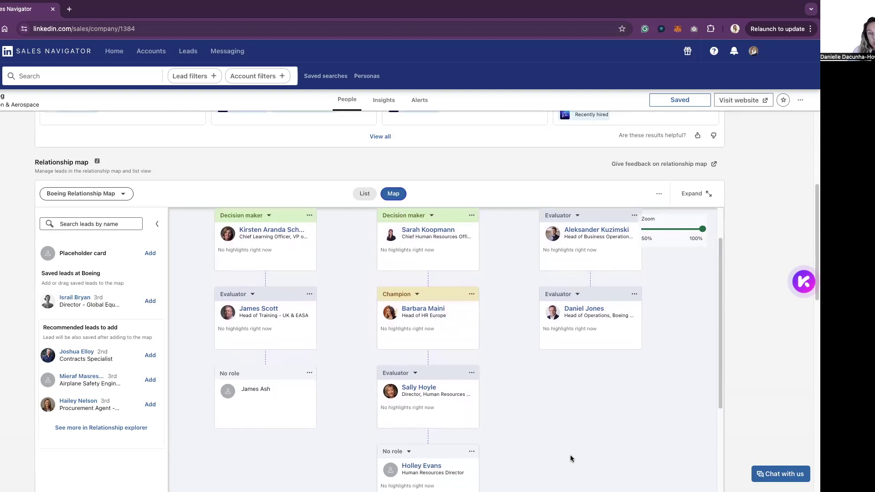
scroll(571, 457, "up", 1)
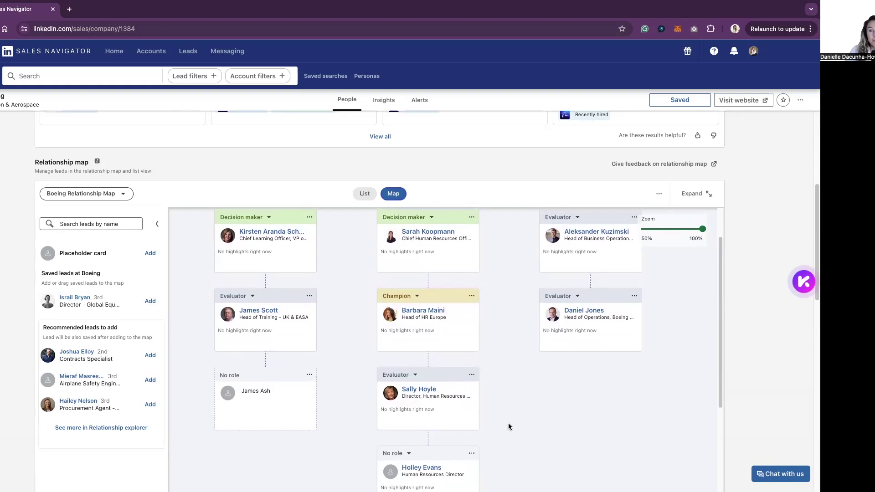
scroll(513, 376, "down", 2)
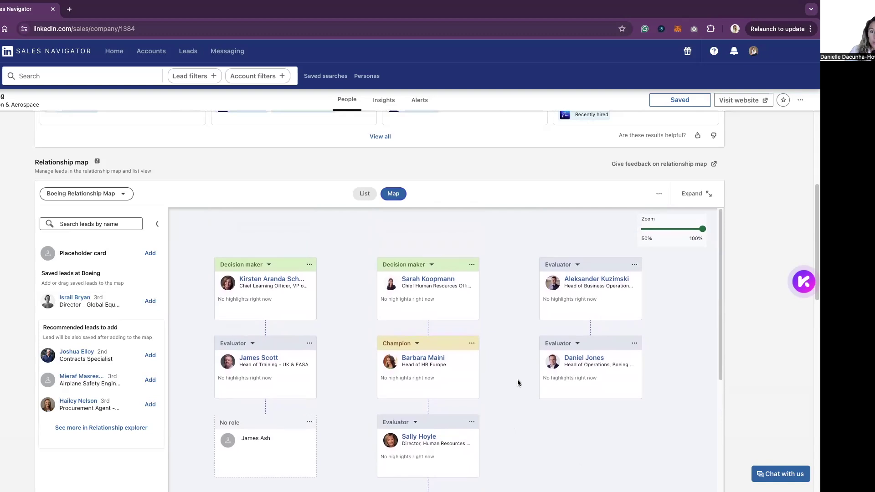
scroll(519, 379, "up", 2)
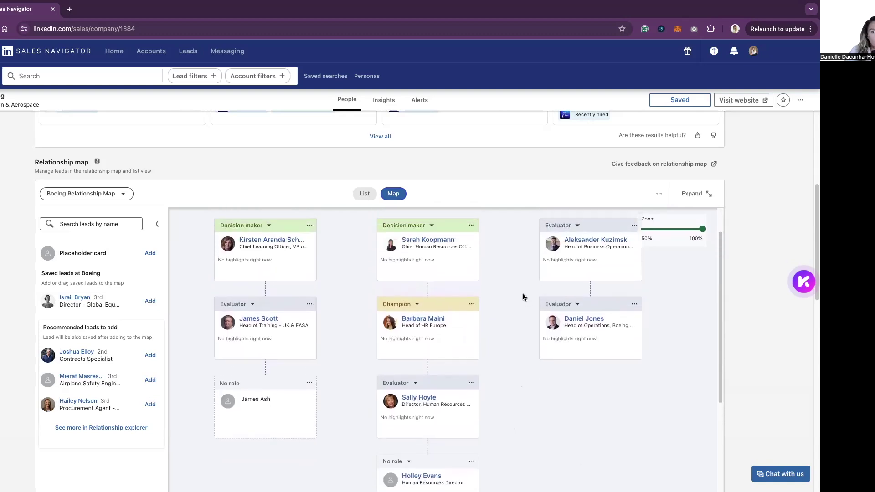